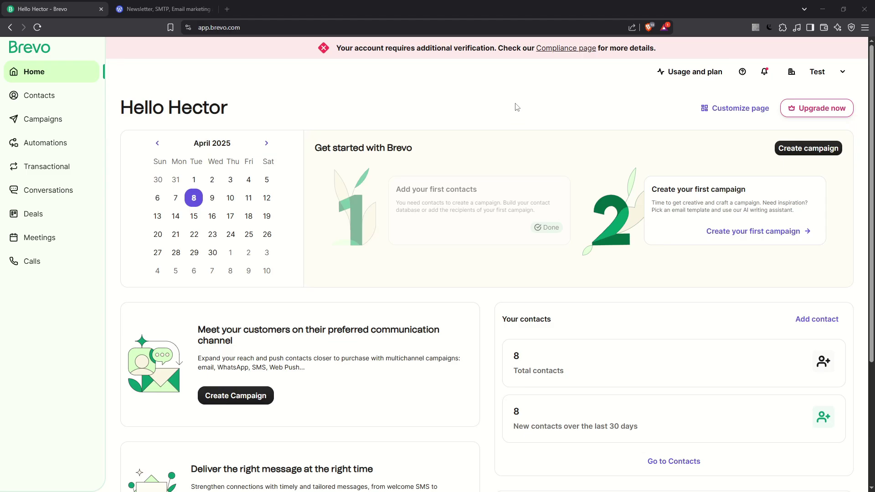
Go to the SMTP & API settings from the Test account menu
left_click(844, 74)
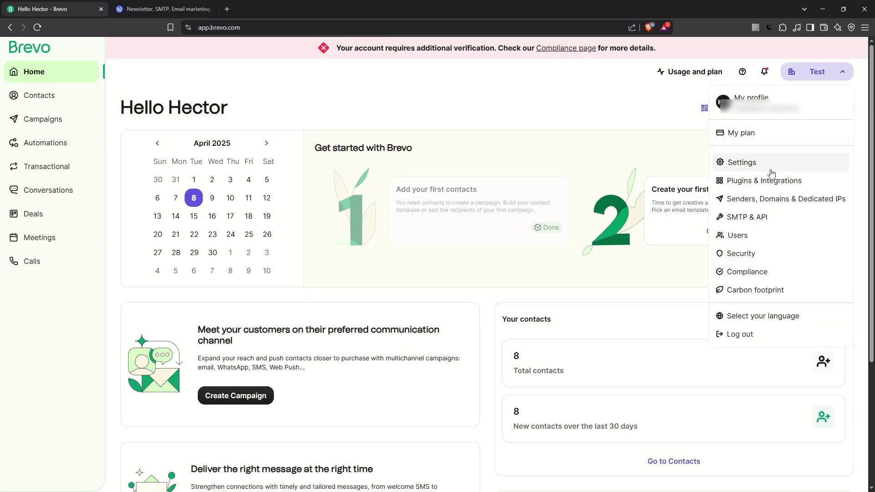
left_click(778, 220)
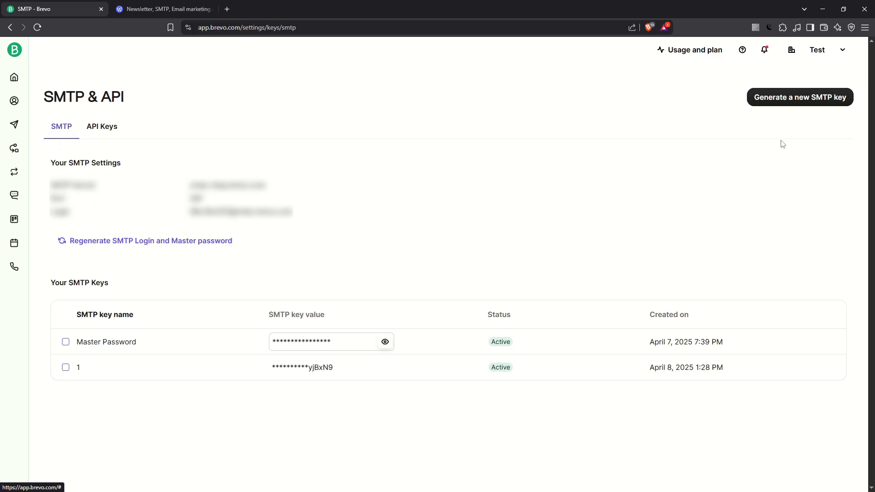
Start generating a new SMTP key and focus its name field for 'Website SMTP'
left_click(792, 99)
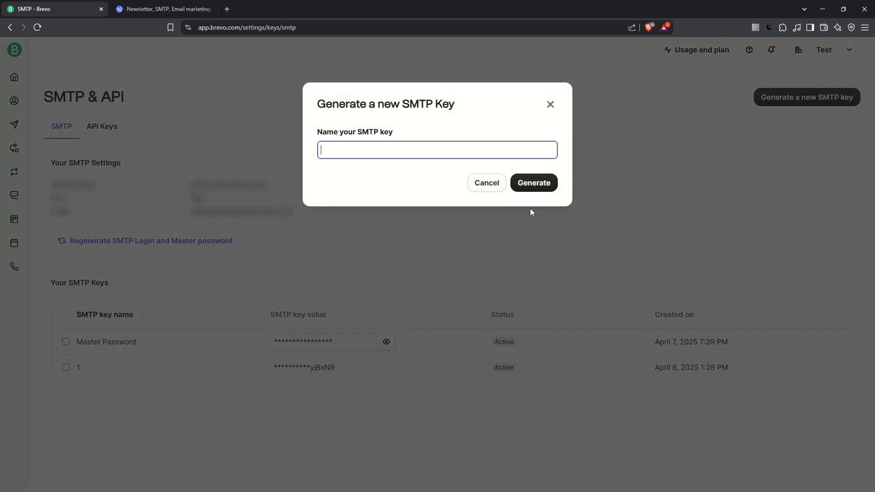
left_click(467, 152)
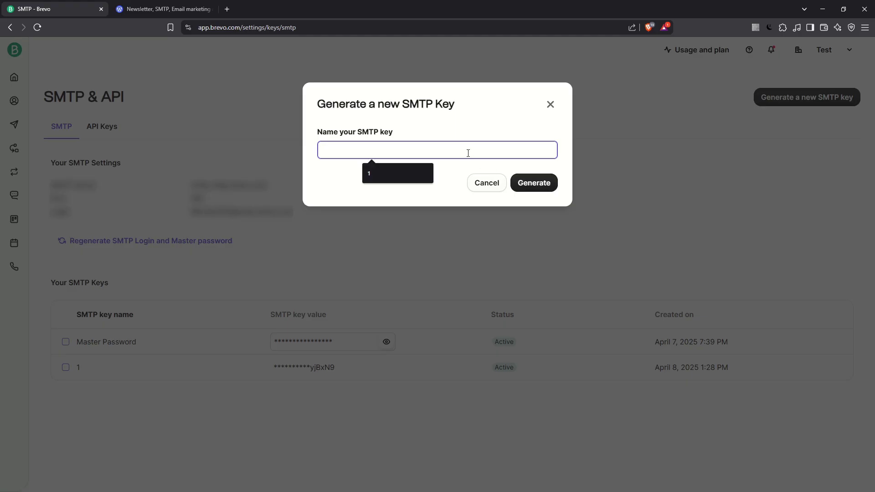
type("Web")
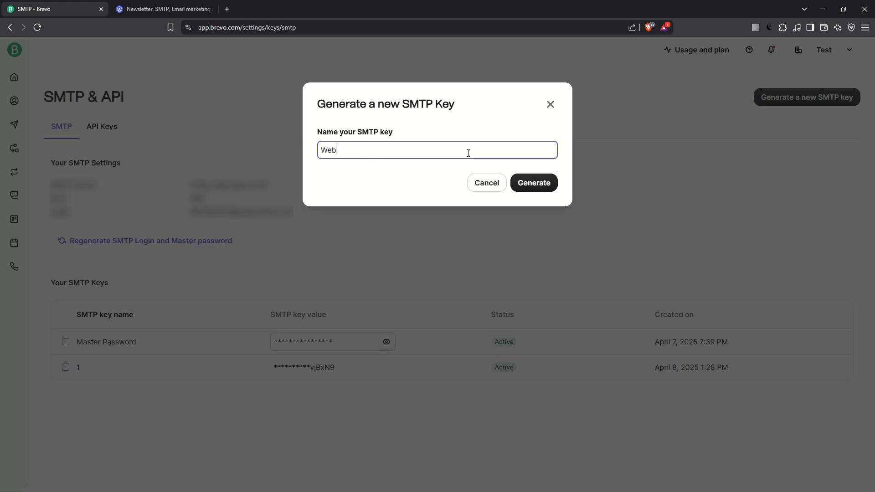
type("site ")
type("SMTP")
Generate the 'Website SMTP' key, copy its value, and confirm with OK
left_click(534, 182)
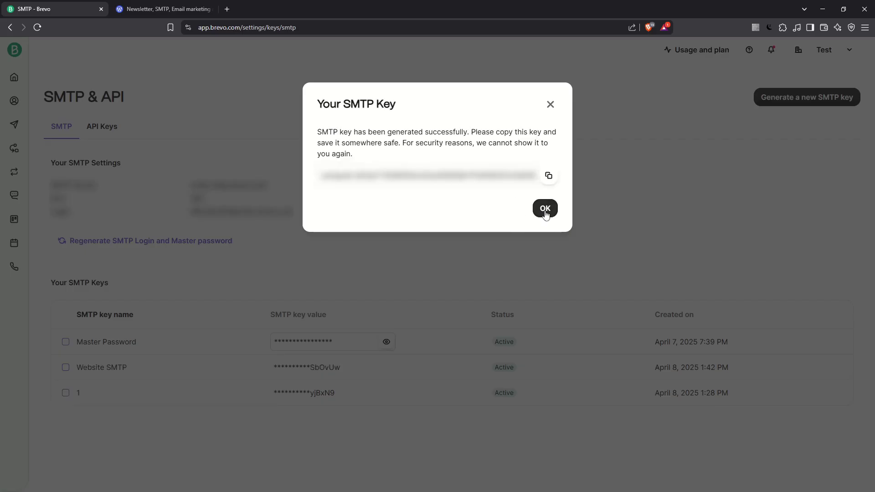
left_click(548, 176)
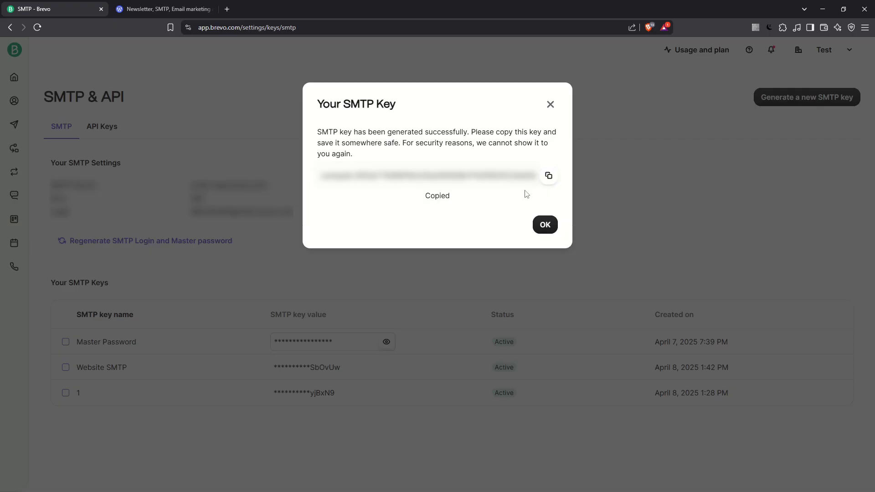
left_click(545, 226)
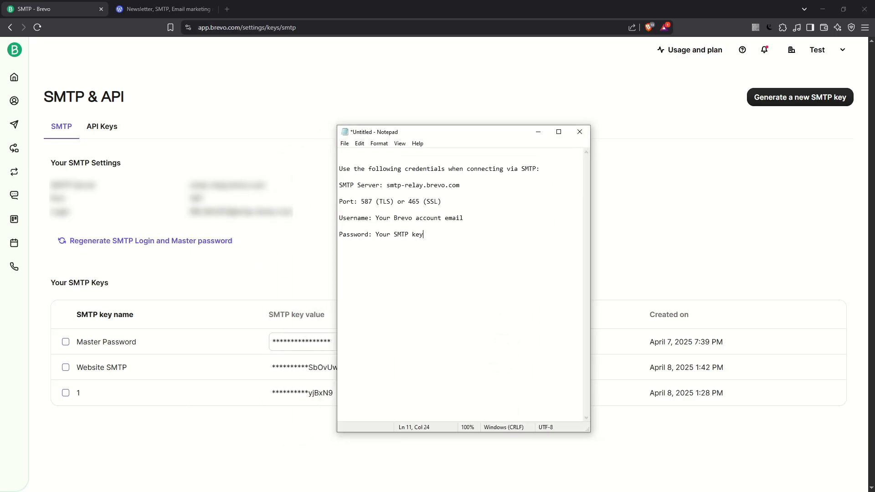
left_click(471, 303)
left_click_drag(340, 169, 552, 175)
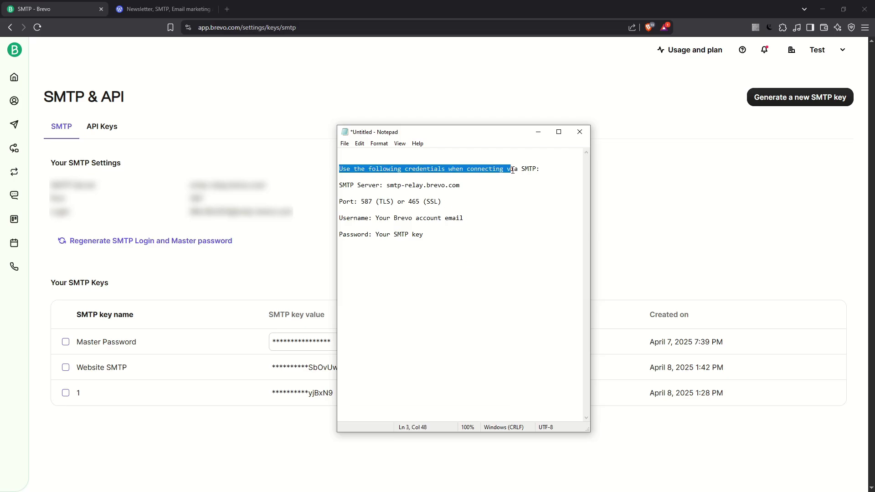
left_click(467, 192)
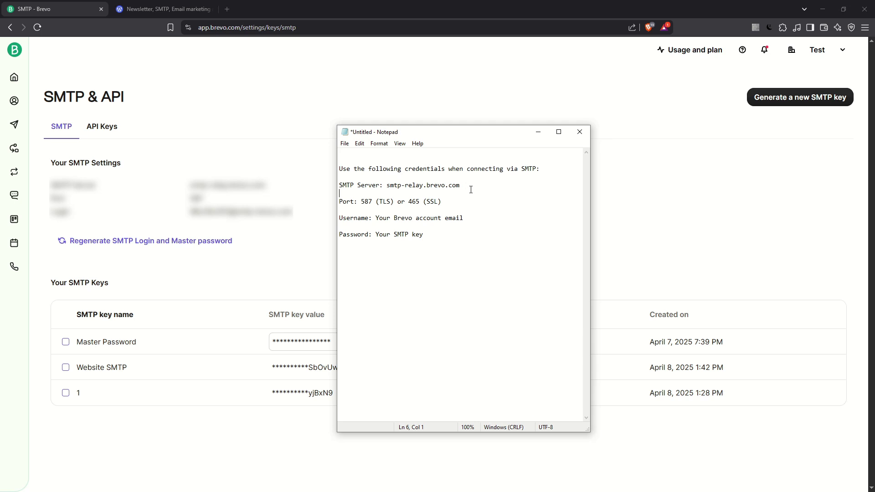
left_click_drag(461, 186, 340, 185)
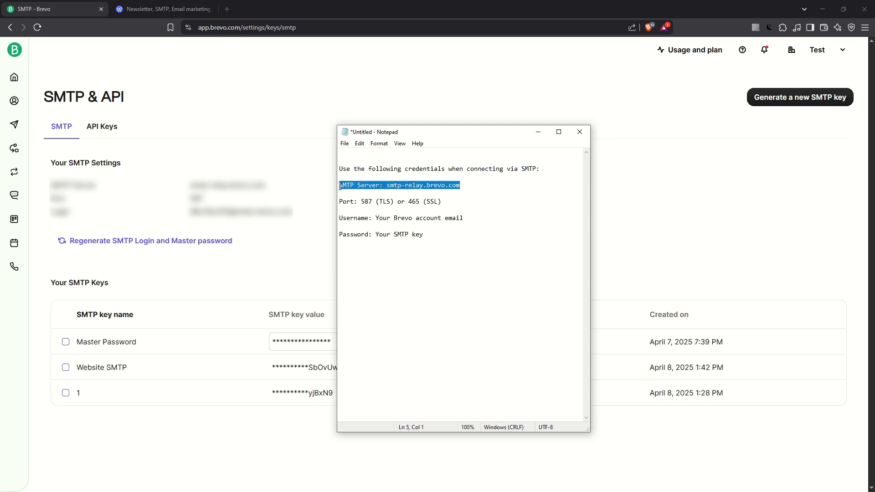
left_click(451, 201)
left_click_drag(443, 201, 340, 202)
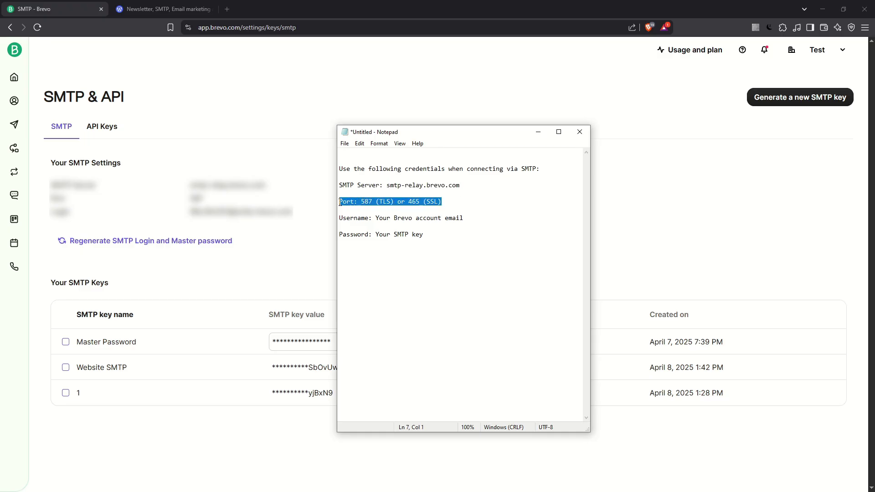
left_click(486, 220)
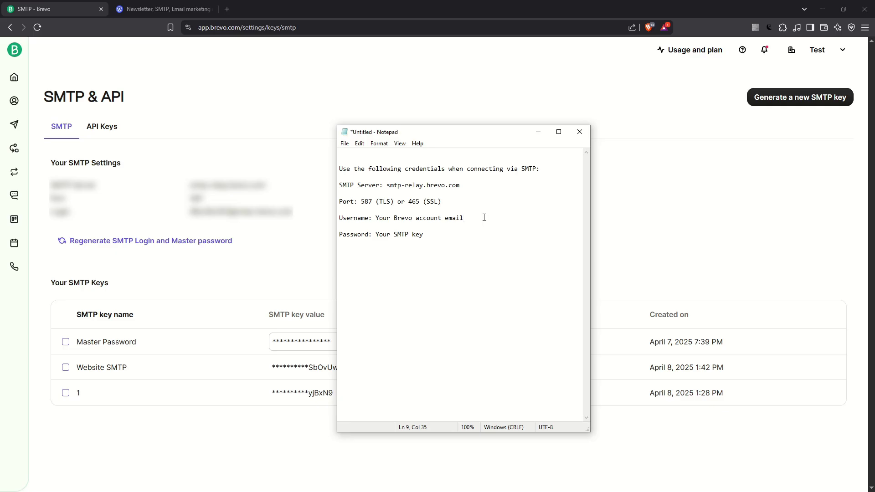
left_click_drag(465, 218, 343, 218)
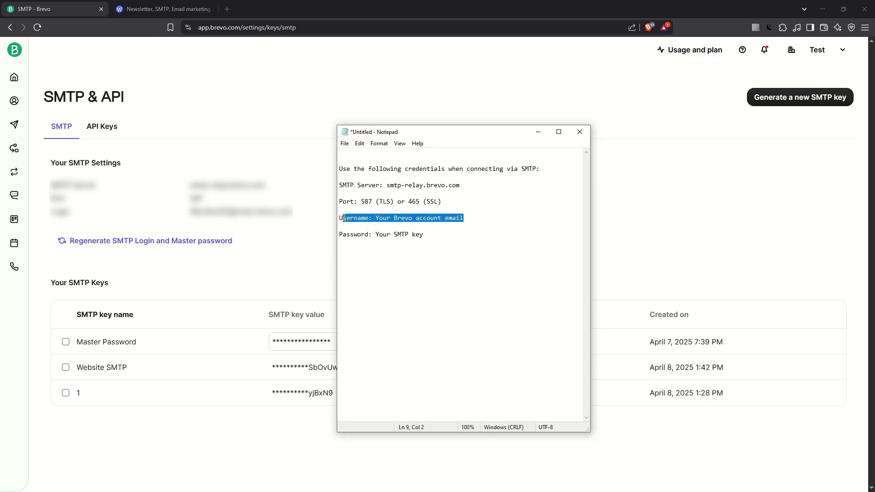
left_click(457, 237)
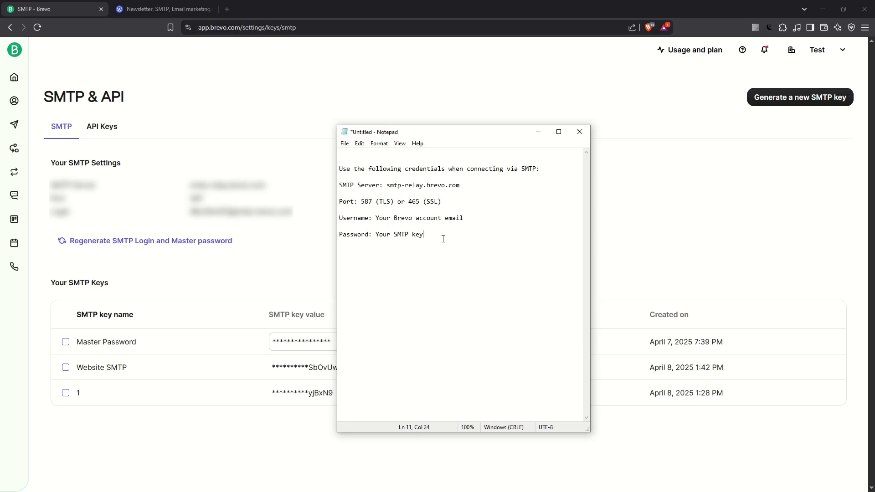
left_click_drag(426, 234, 340, 235)
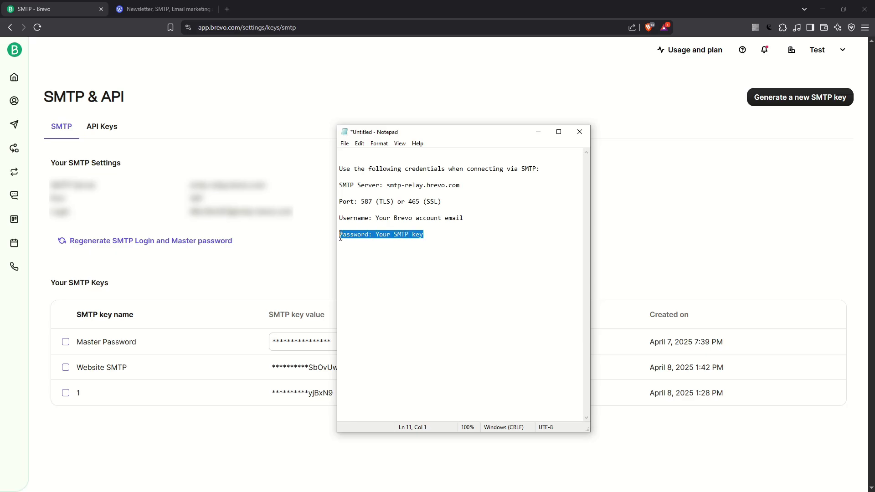
left_click(471, 240)
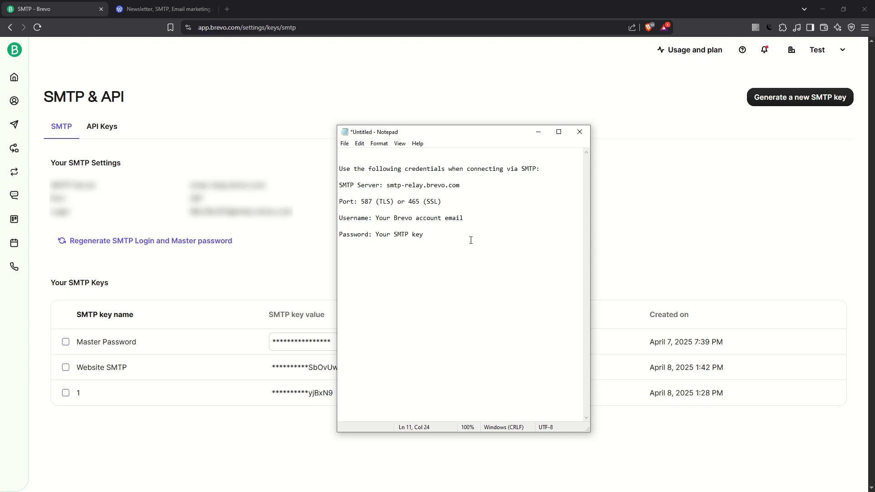